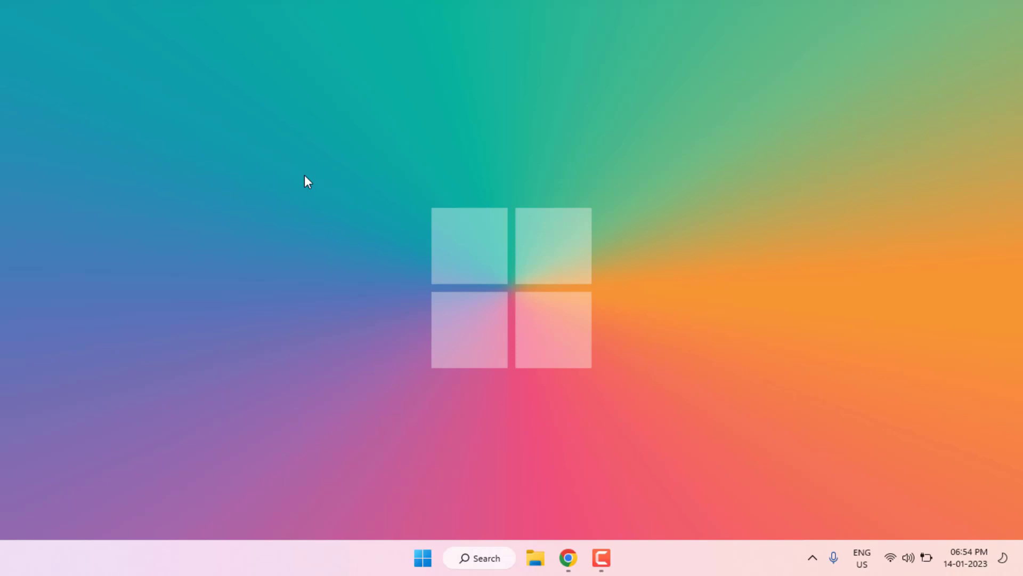
Search Windows for steam and open the file location of the Steam app.
key(super)
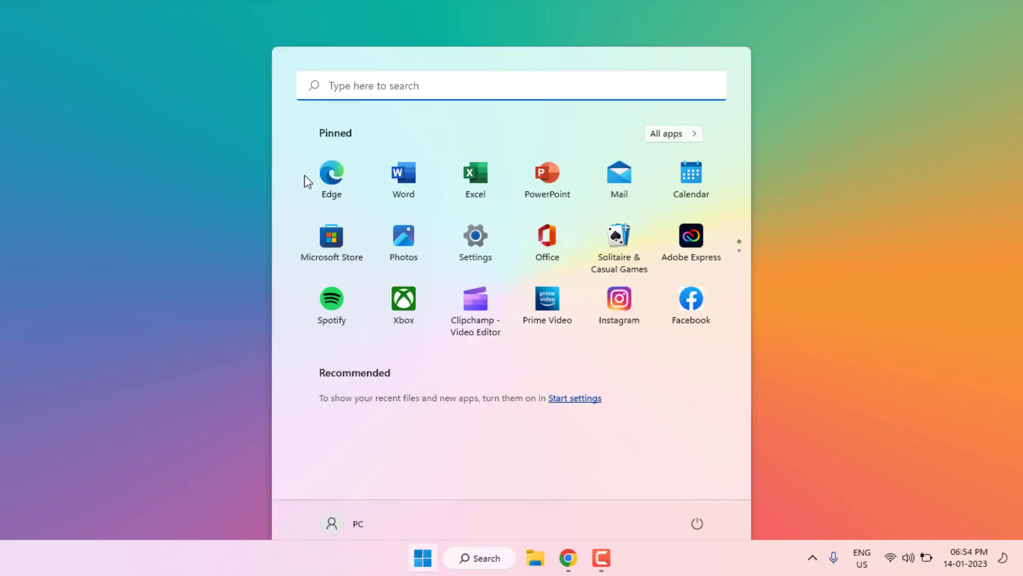
text(steam)
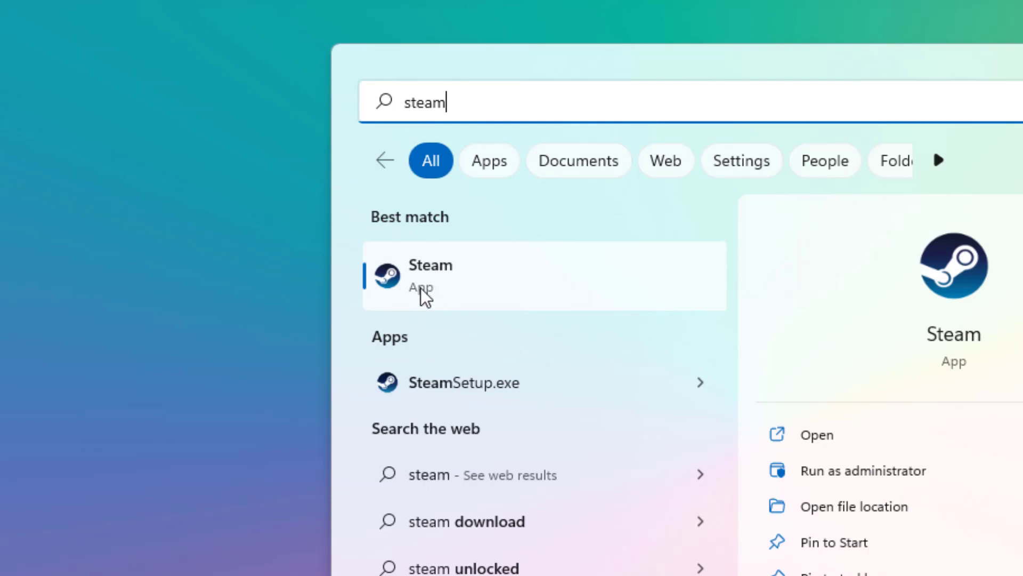
click(425, 286)
right_click(425, 286)
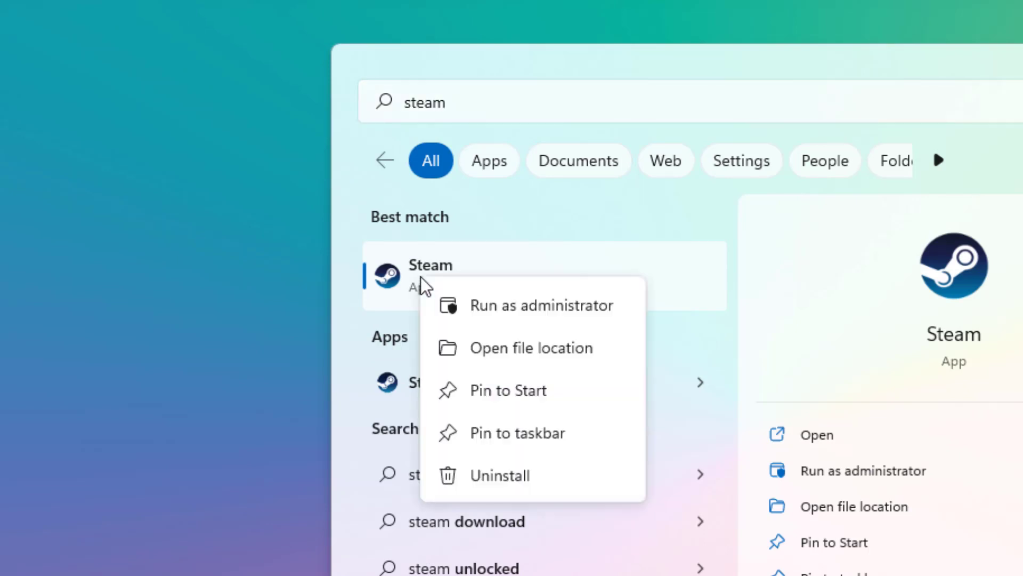
click(532, 349)
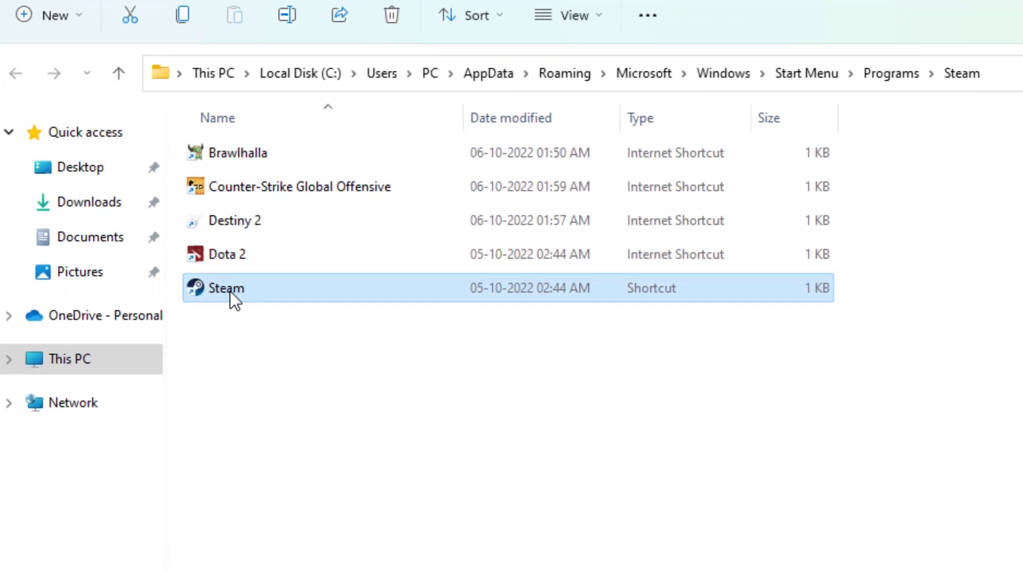
Open the compatibility settings in the properties of the Steam shortcut.
right_click(230, 291)
click(317, 574)
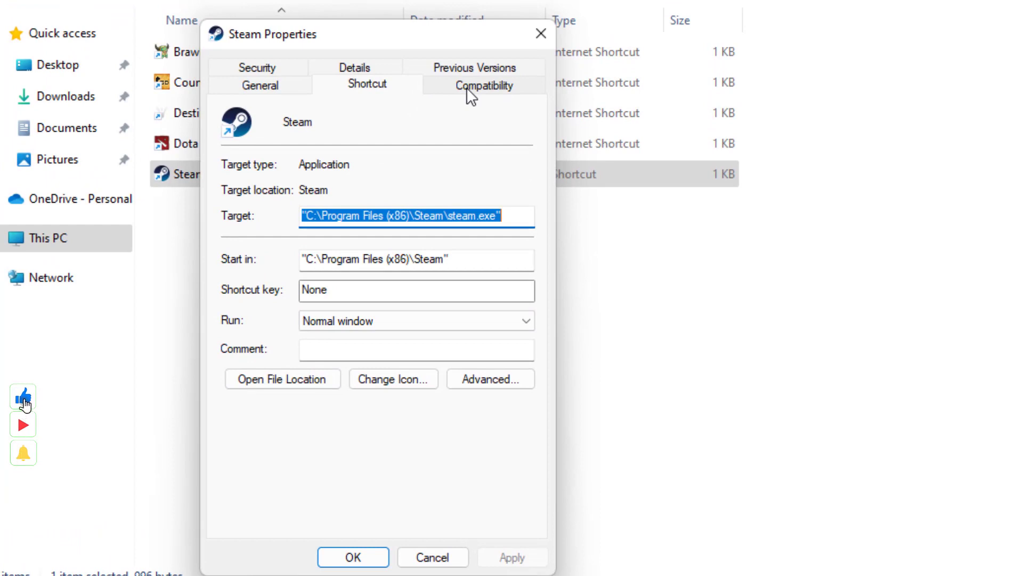
click(469, 93)
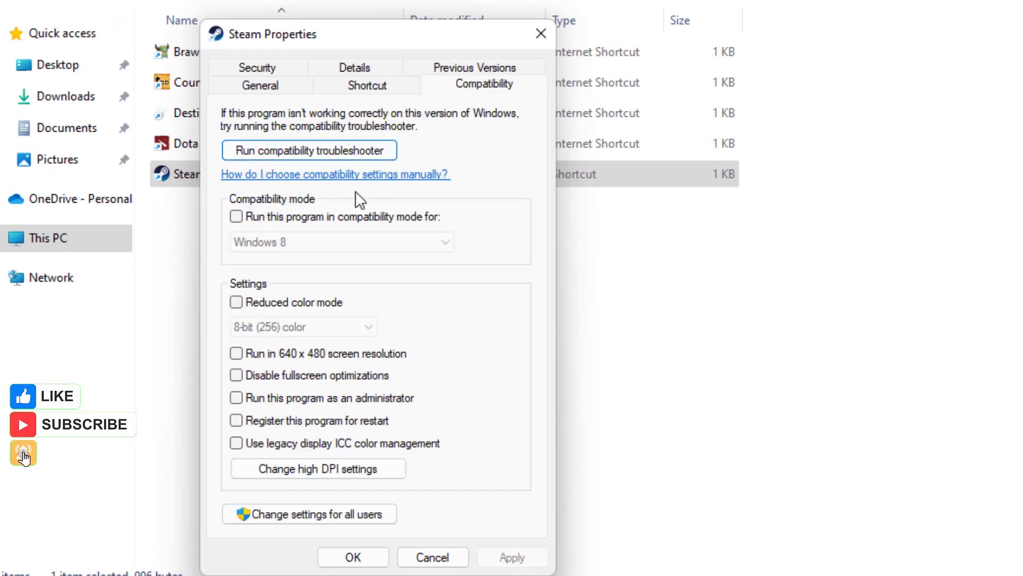
Make sure compatibility mode and running as an administrator are both off for Steam, and apply the properties.
click(318, 219)
click(315, 217)
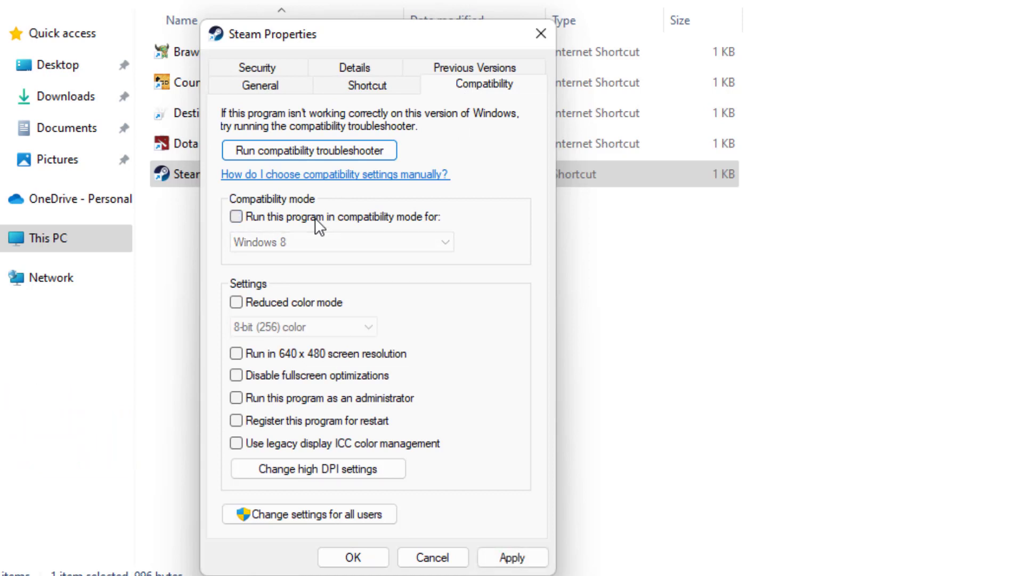
click(283, 399)
click(283, 397)
click(513, 556)
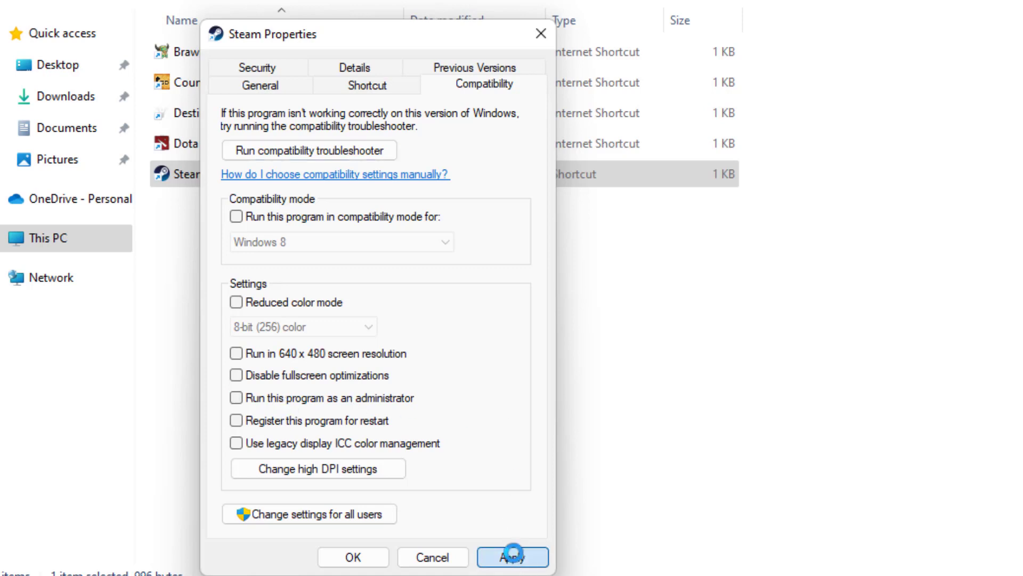
click(356, 559)
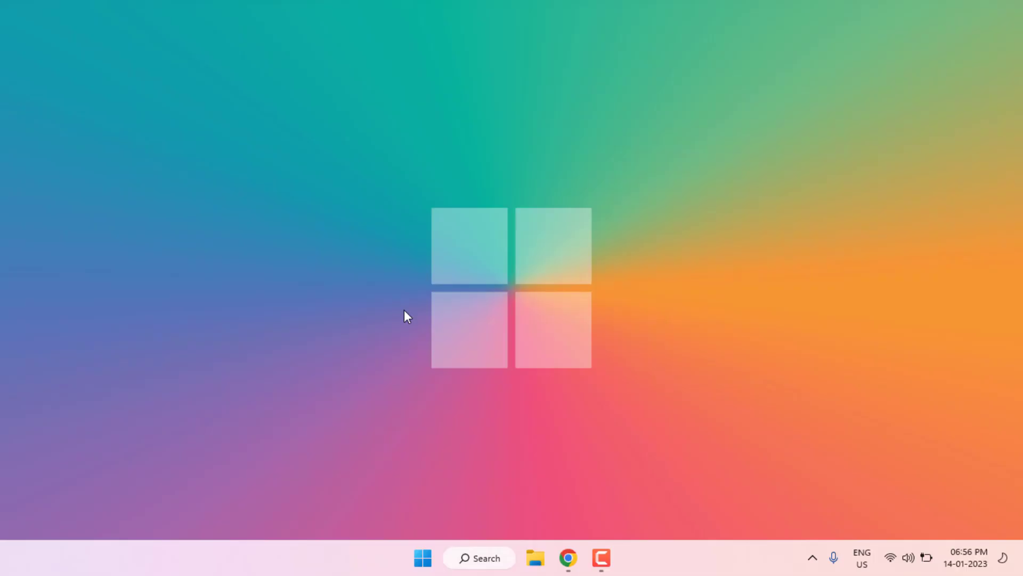
Open a File Explorer window and go to Local Disk (D:) under This PC.
key(super+e)
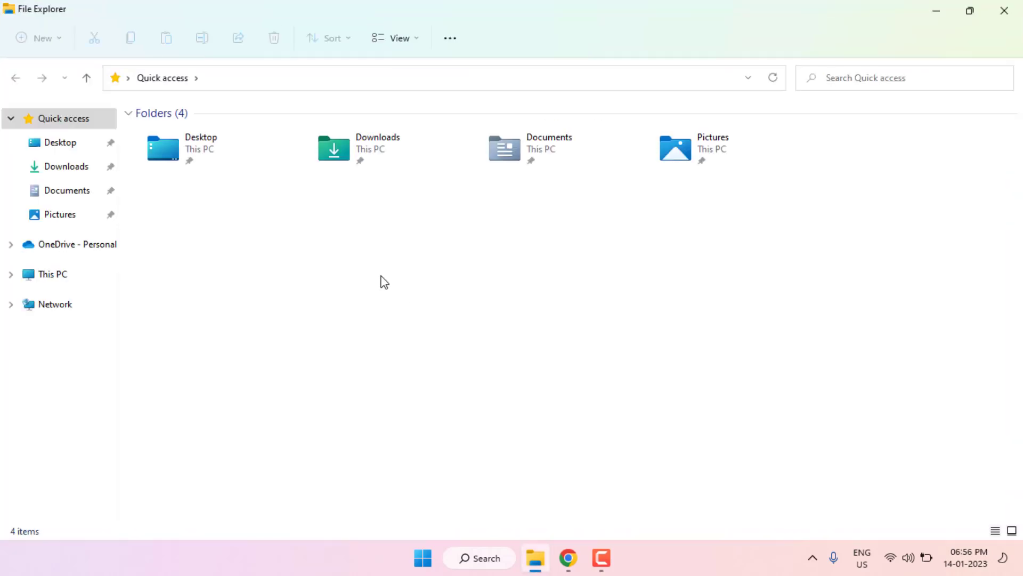
click(77, 331)
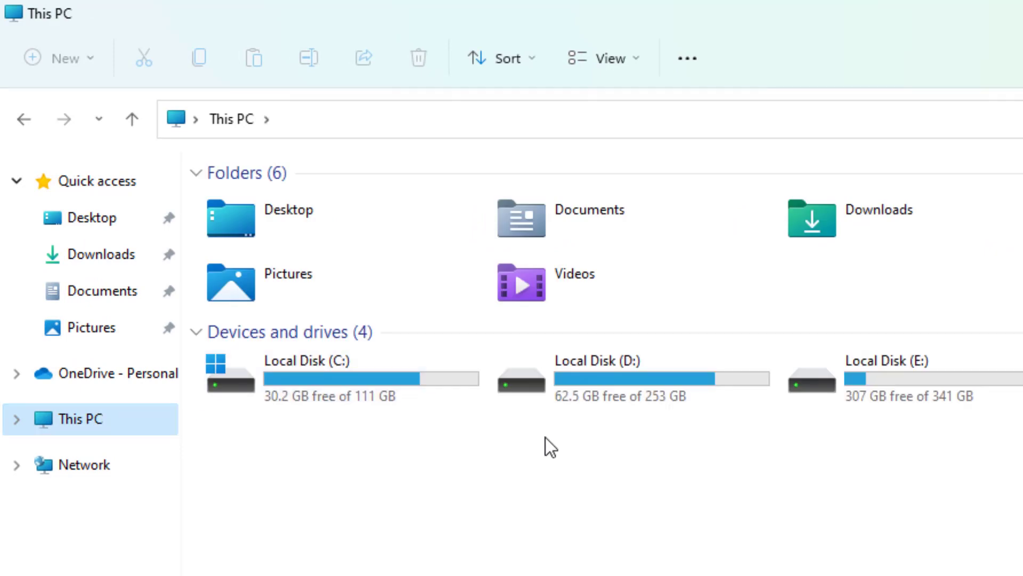
click(620, 392)
click(410, 397)
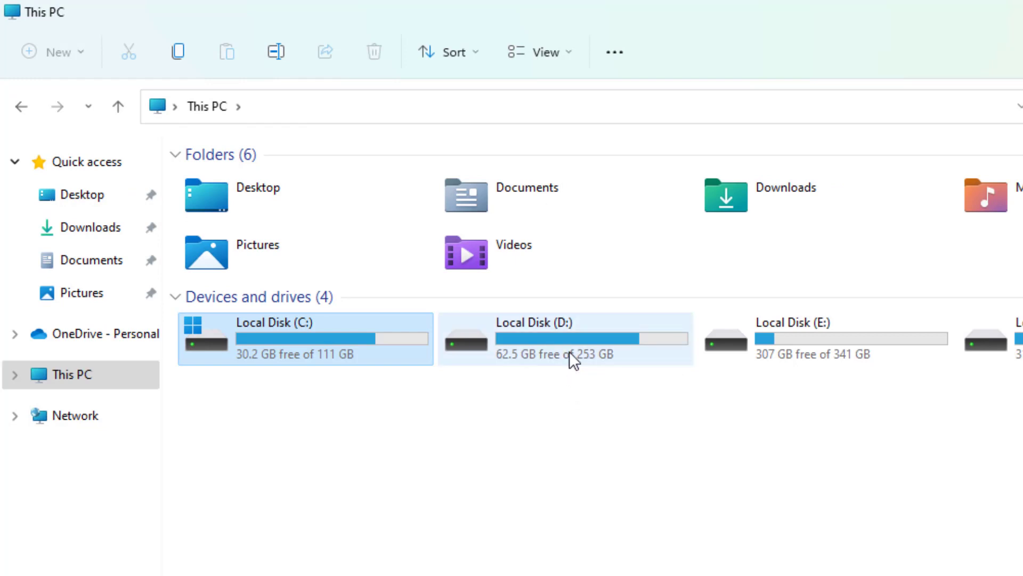
double_click(569, 350)
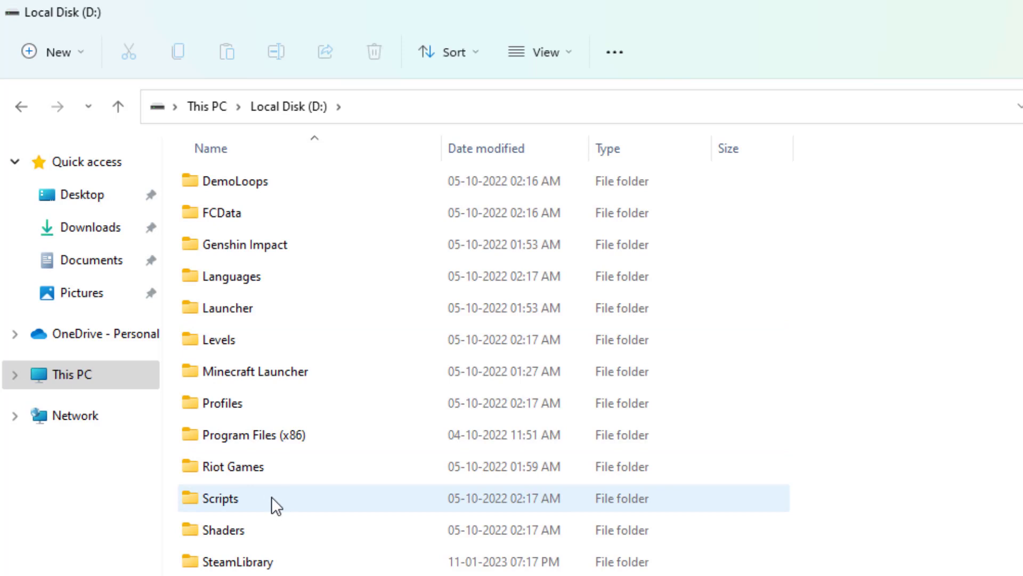
Open the common folder inside SteamLibrary\steamapps on drive D.
click(271, 480)
click(260, 561)
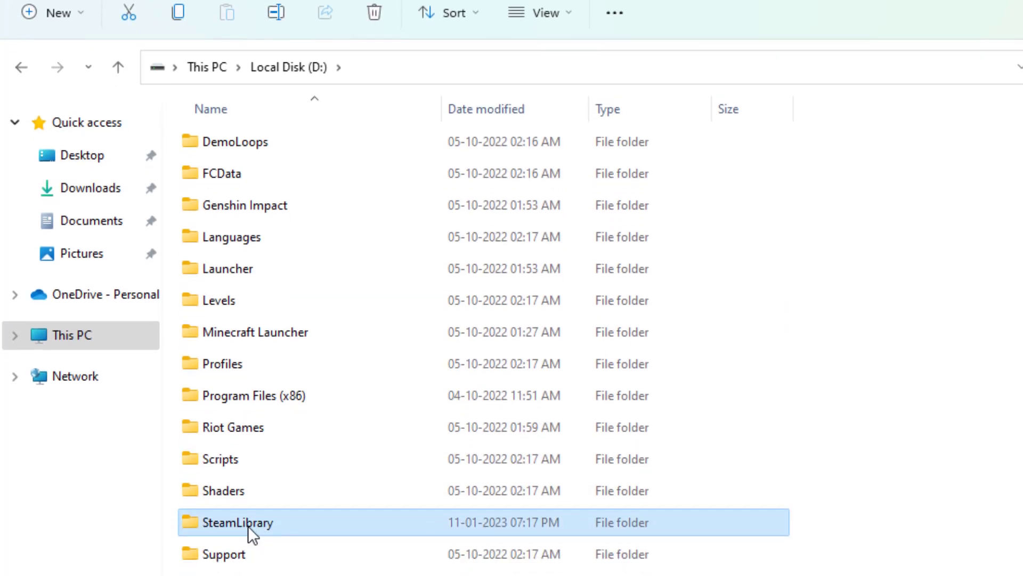
double_click(248, 388)
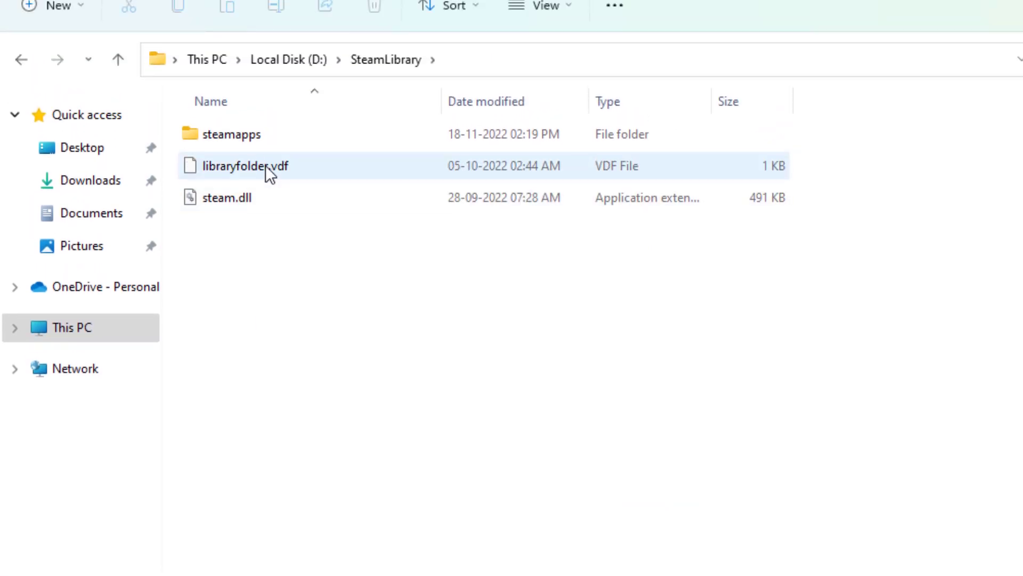
click(246, 142)
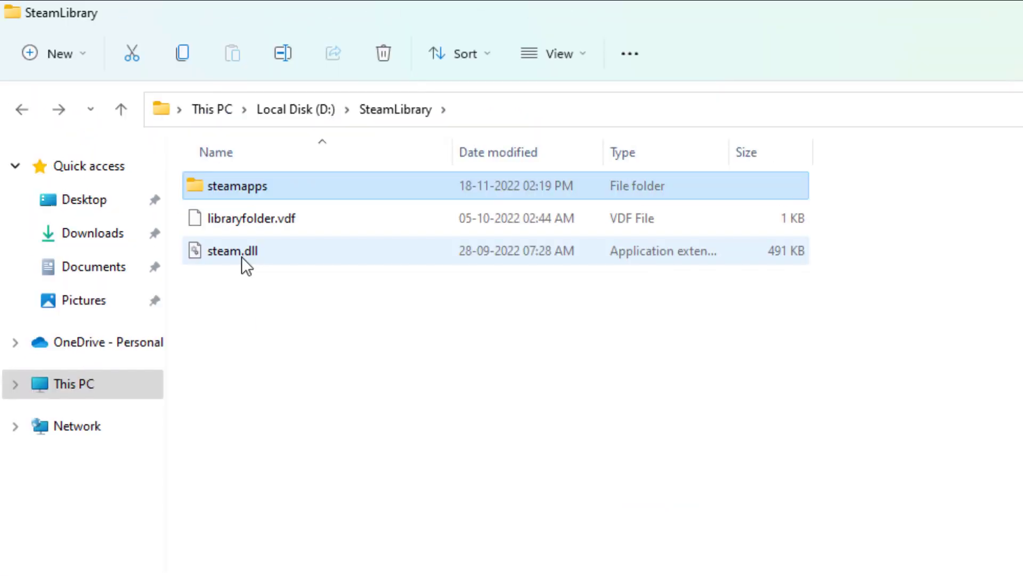
double_click(252, 189)
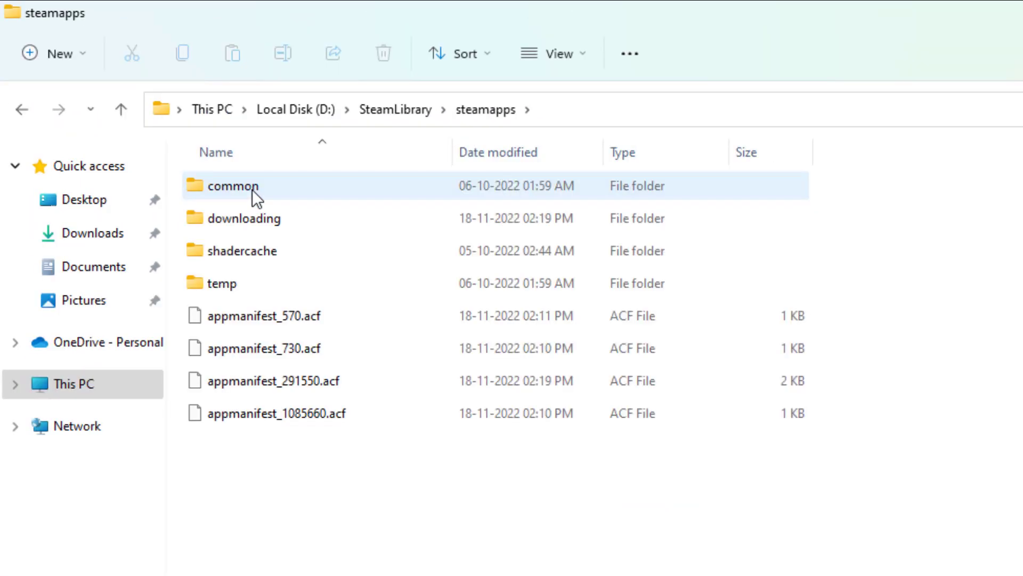
double_click(252, 189)
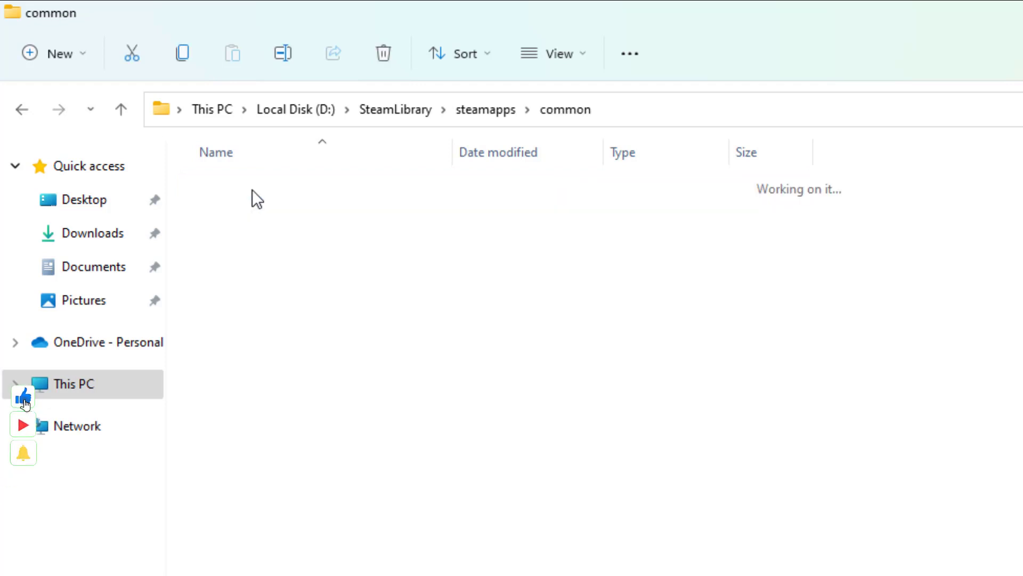
Open the Brawlhalla game folder inside the common folder.
click(253, 215)
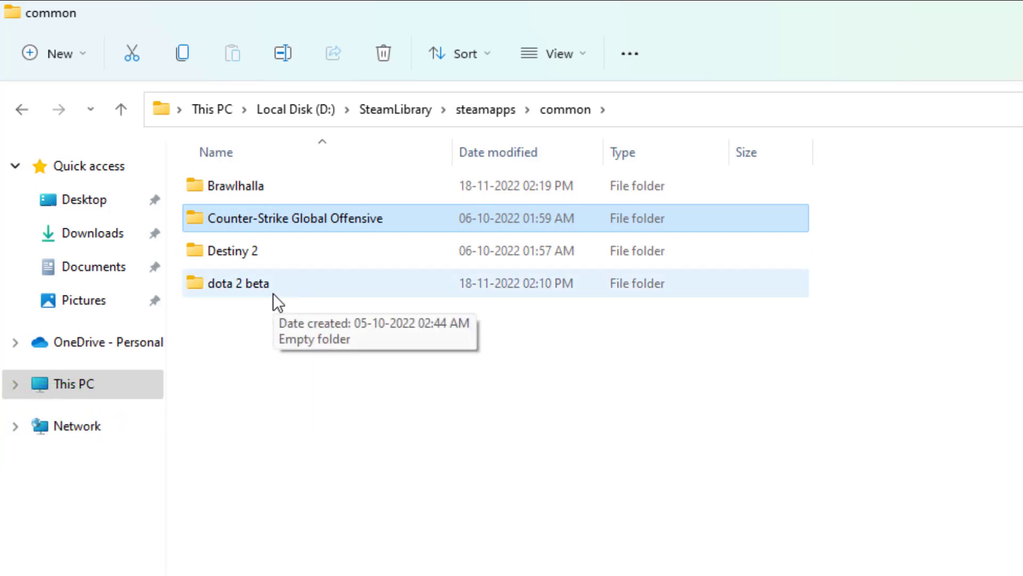
click(258, 189)
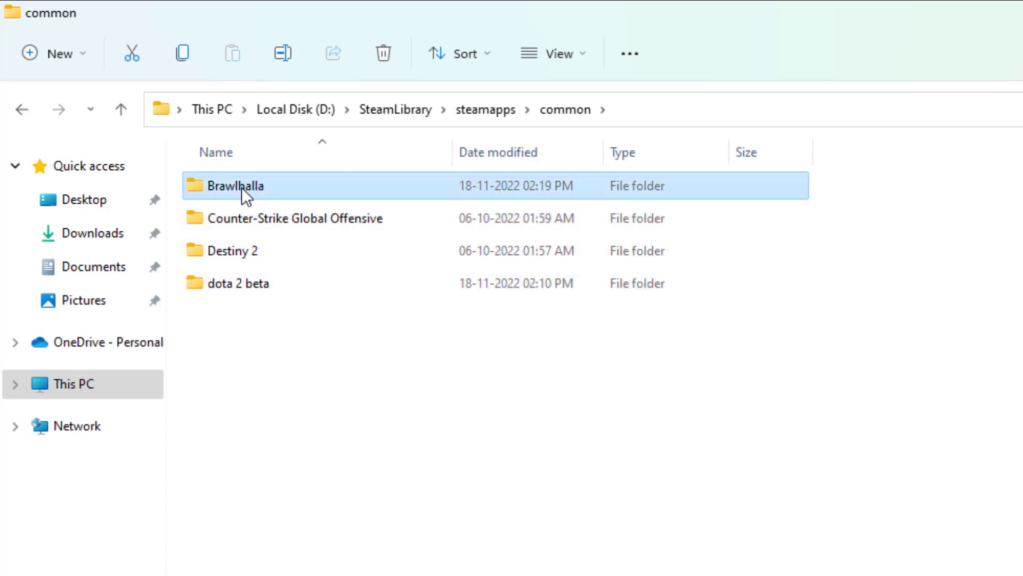
double_click(242, 187)
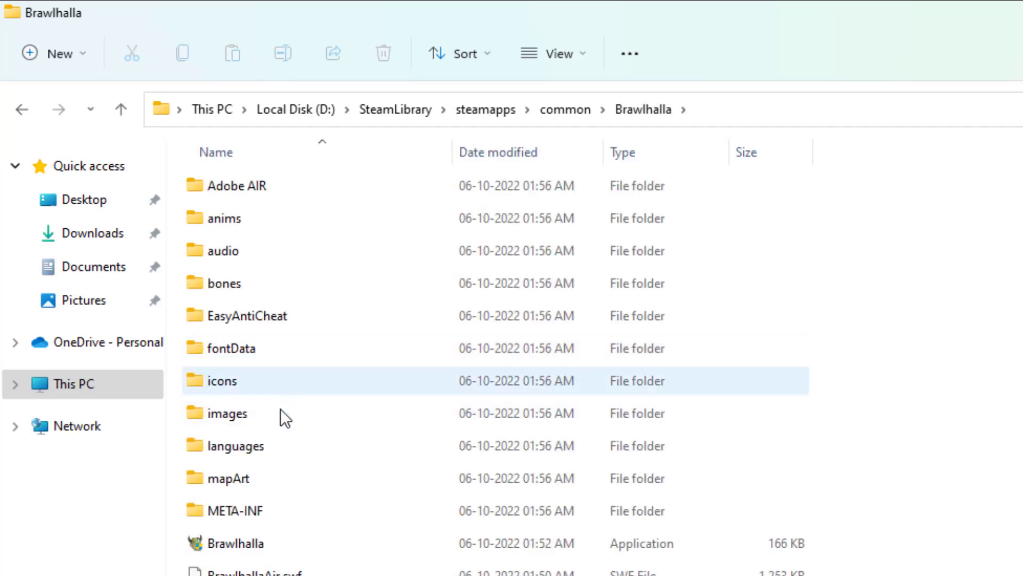
Open the compatibility settings in the properties of the Brawlhalla application file.
click(238, 538)
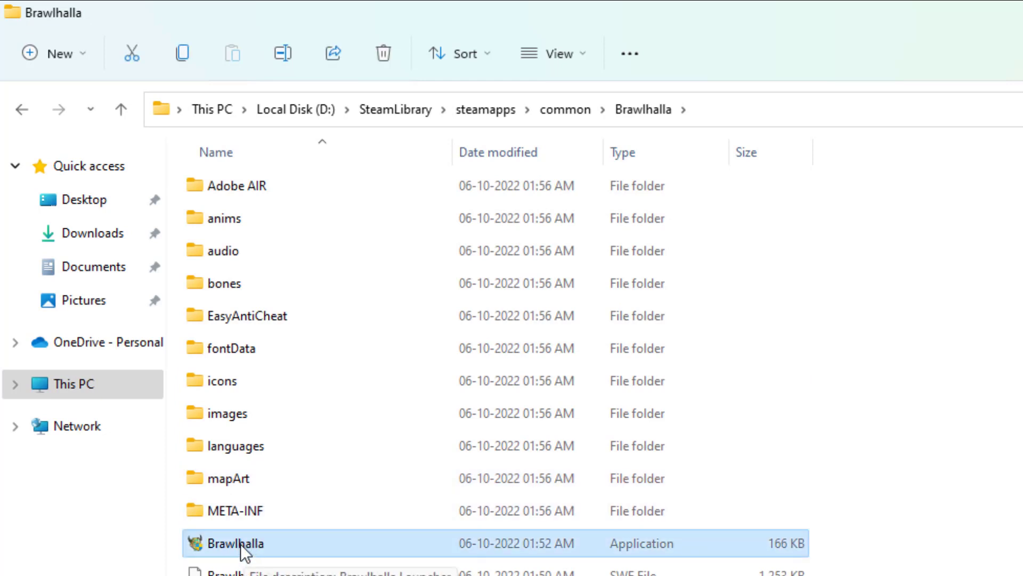
right_click(241, 544)
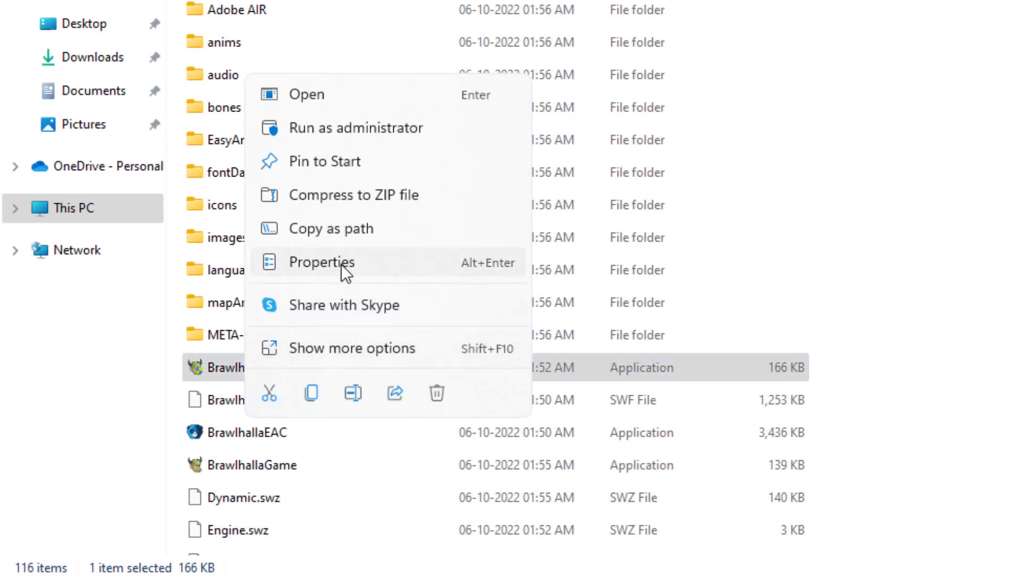
click(329, 270)
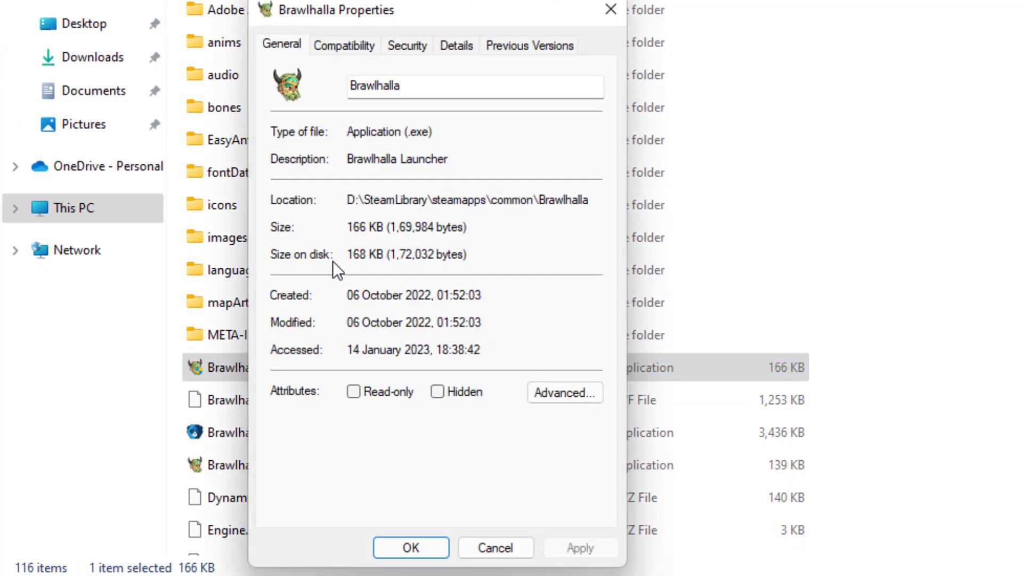
click(340, 51)
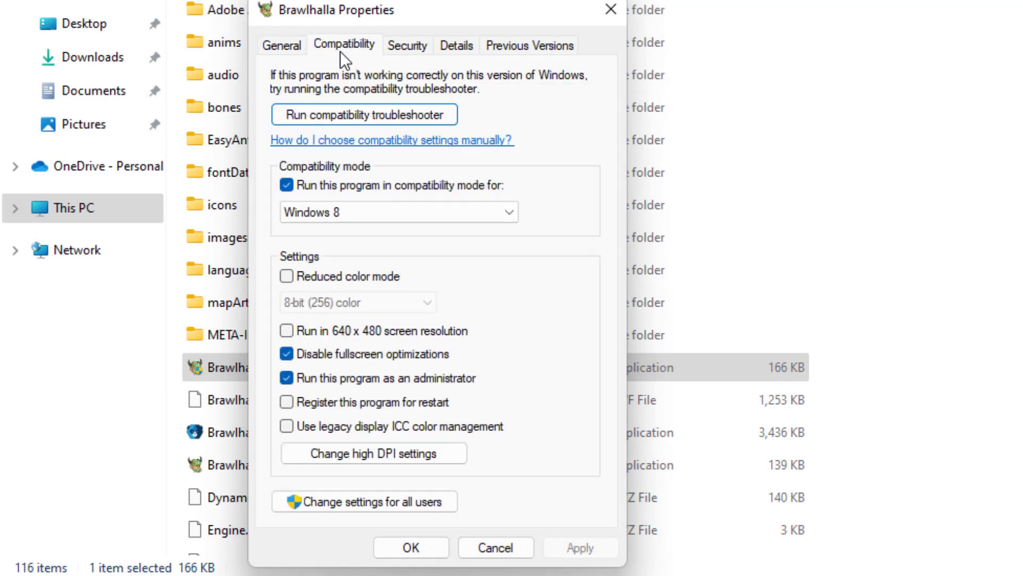
Turn off compatibility mode, Disable fullscreen optimizations and Run this program as an administrator for Brawlhalla, apply the changes, and close the folder window.
click(359, 184)
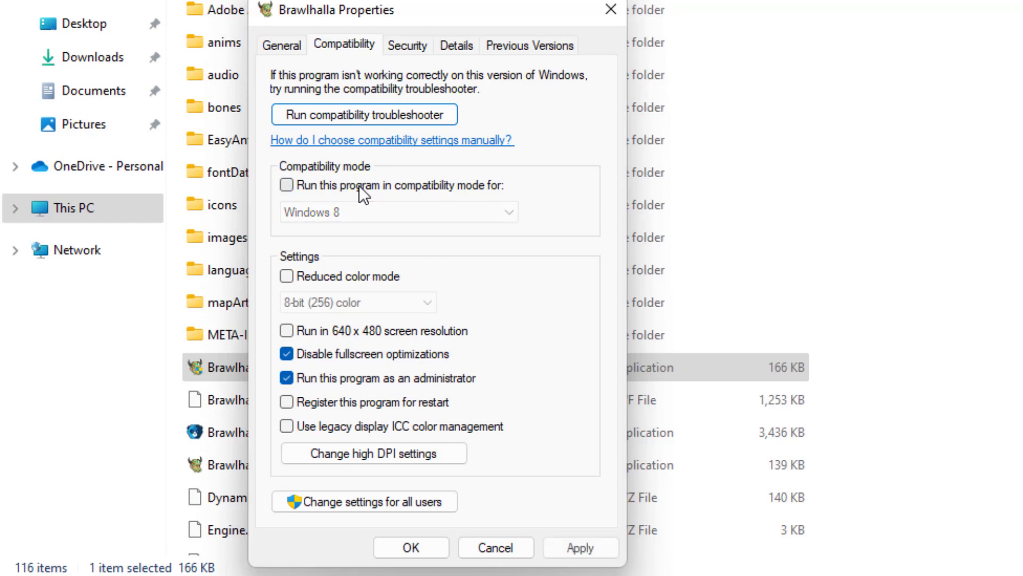
click(291, 382)
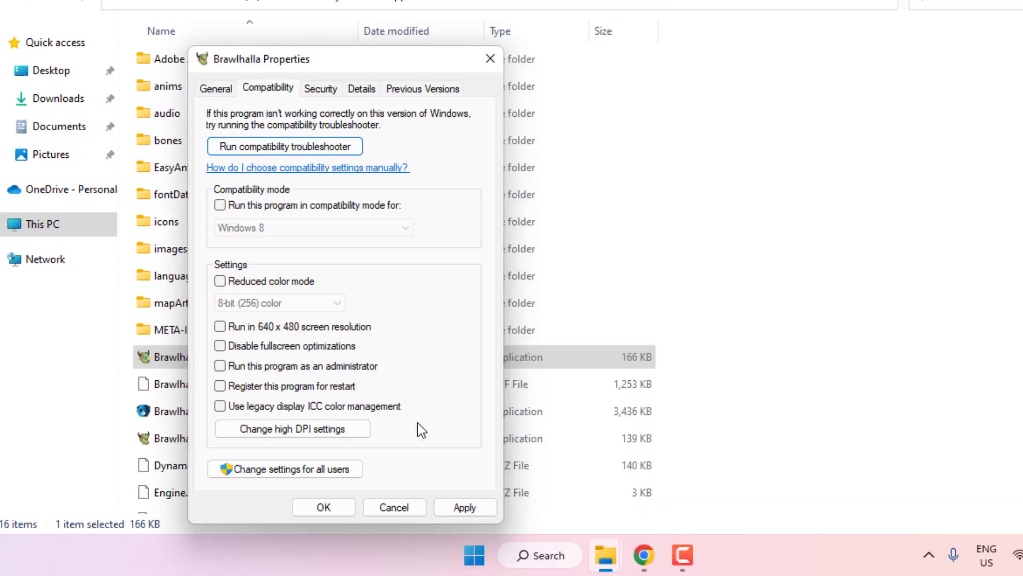
click(465, 507)
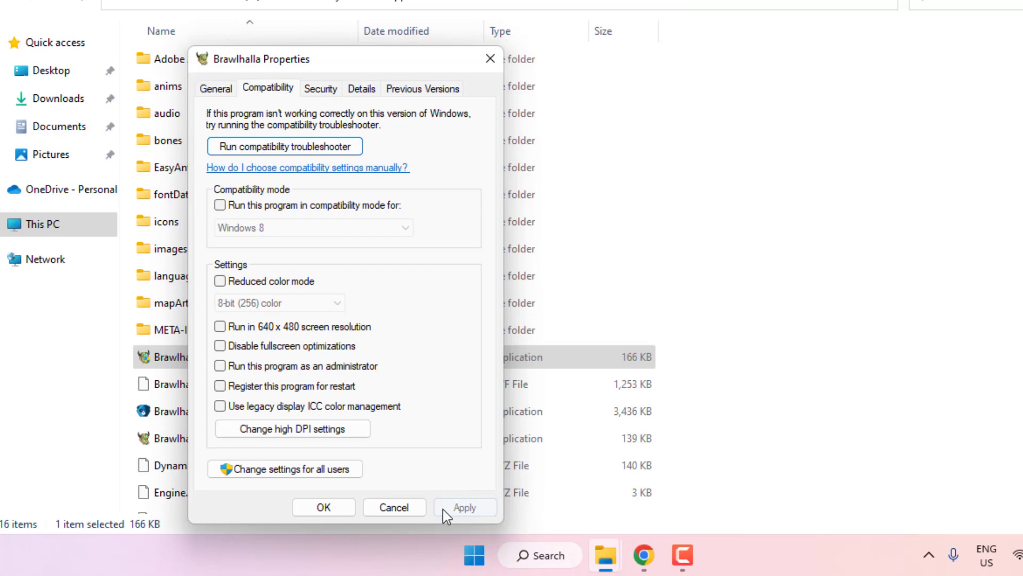
click(346, 509)
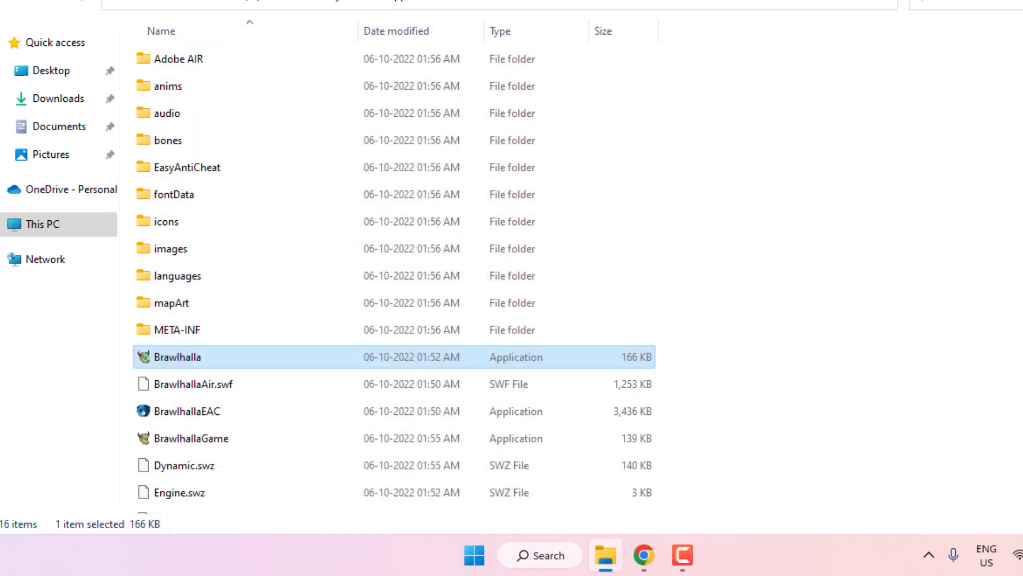
click(1022, 0)
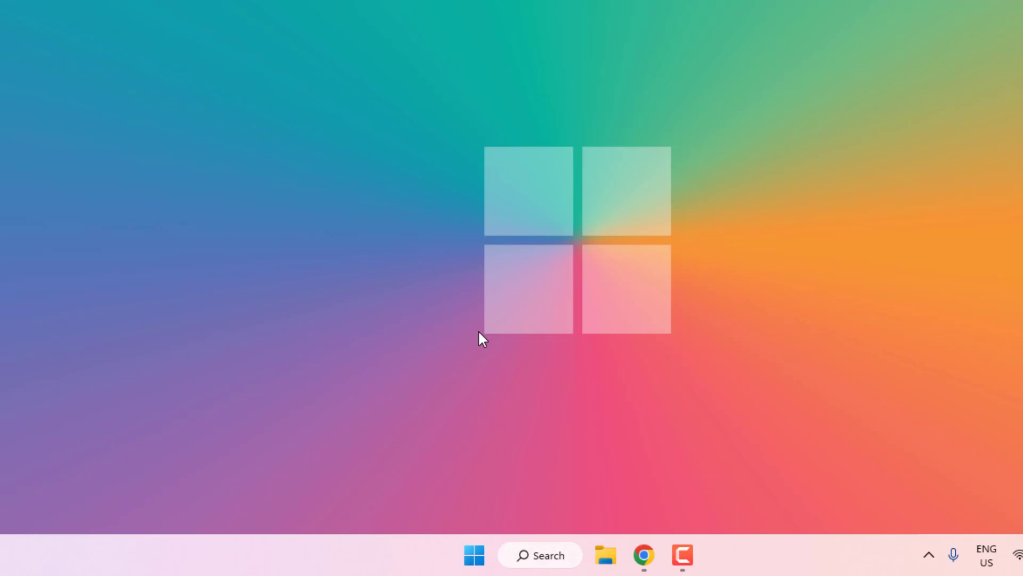
Open the Windows Update page in Settings to view the update status, and close Settings.
click(473, 556)
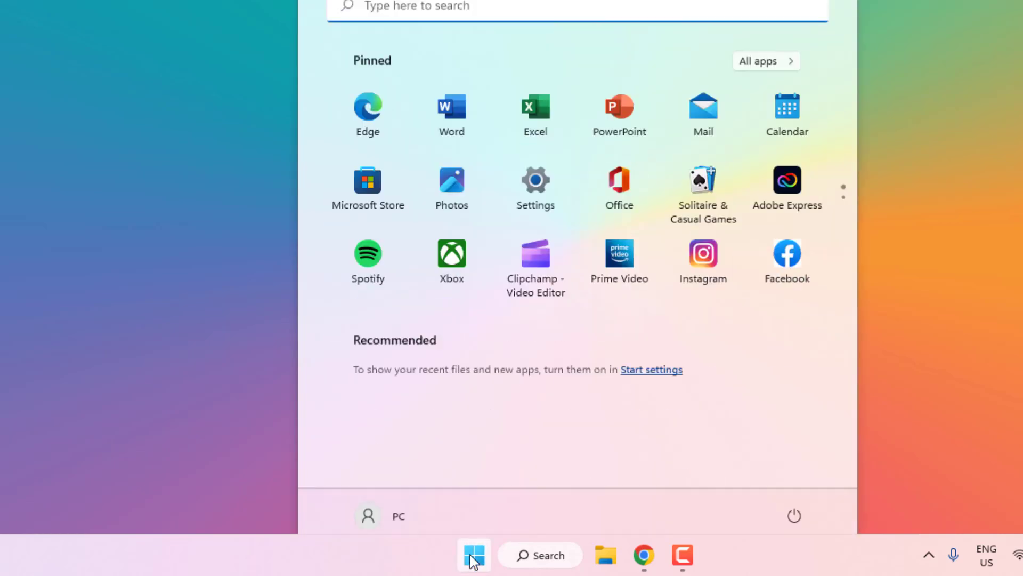
click(533, 172)
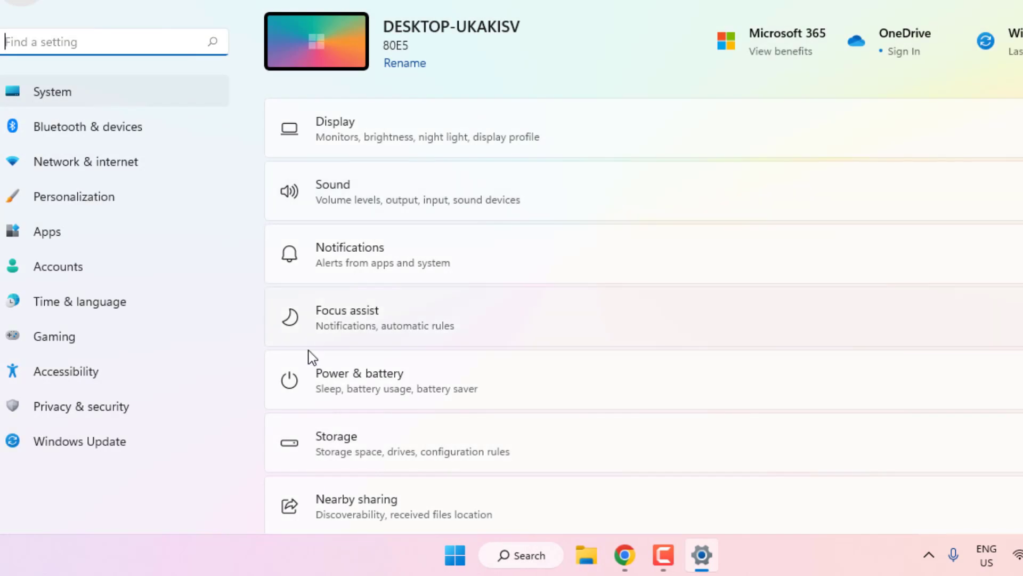
click(104, 439)
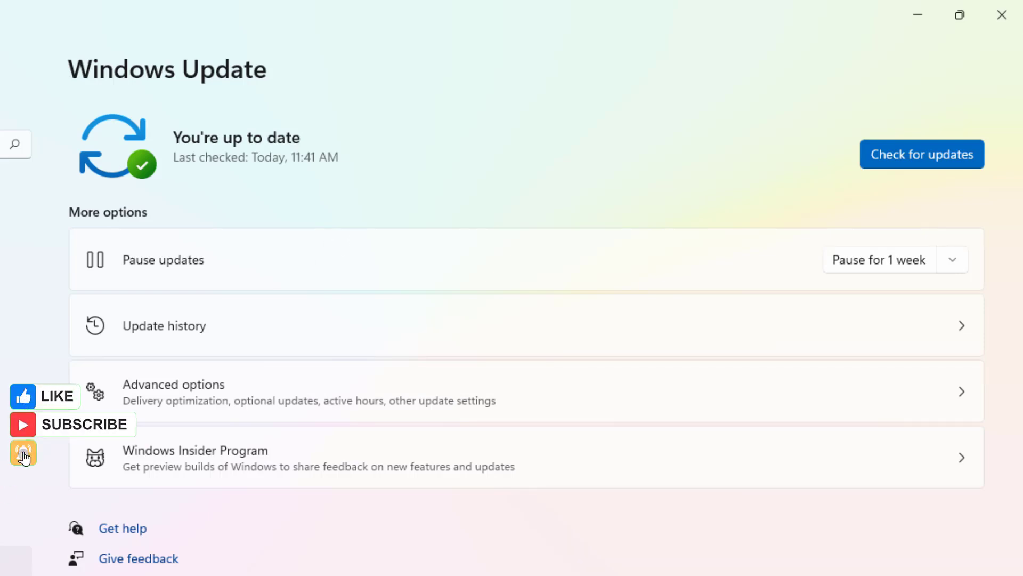
click(1002, 15)
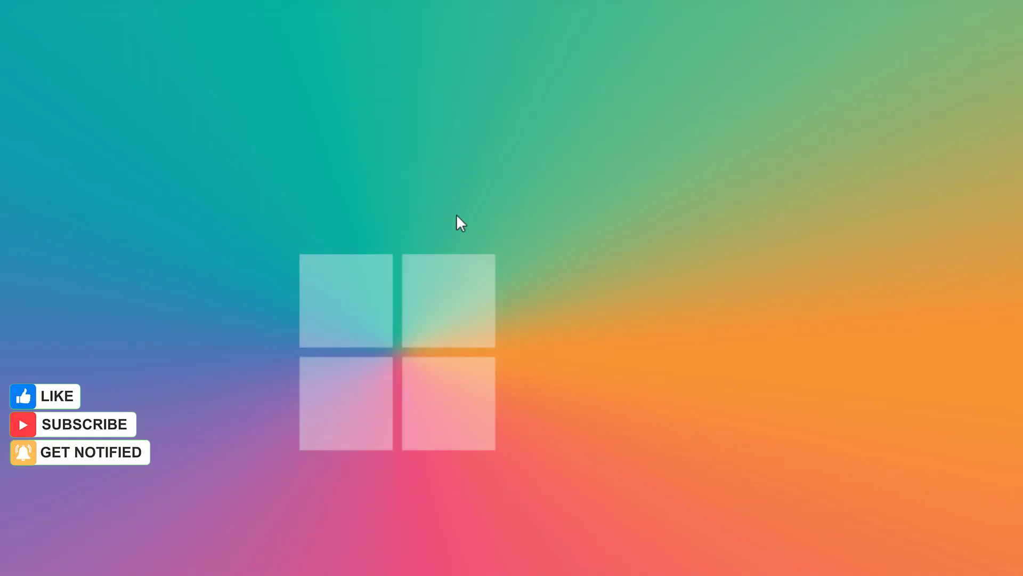
Bring up the Shut Down Windows dialog and dismiss it.
key(alt+F4)
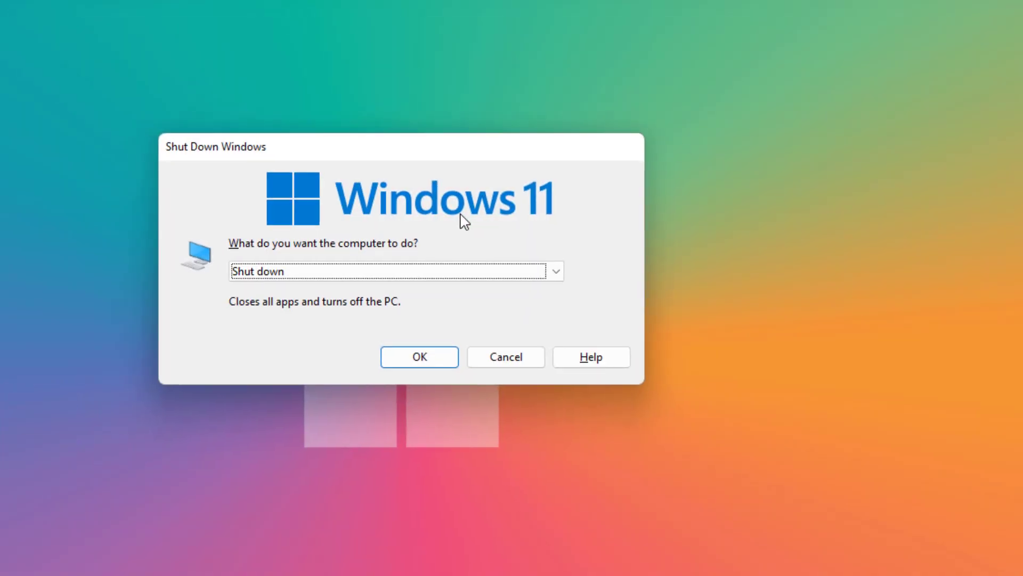
key(Escape)
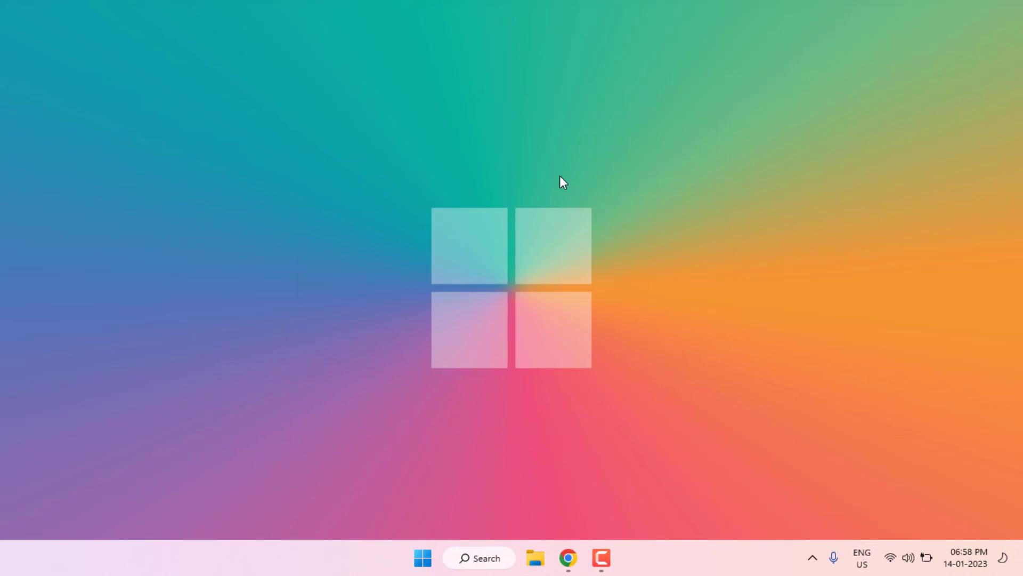